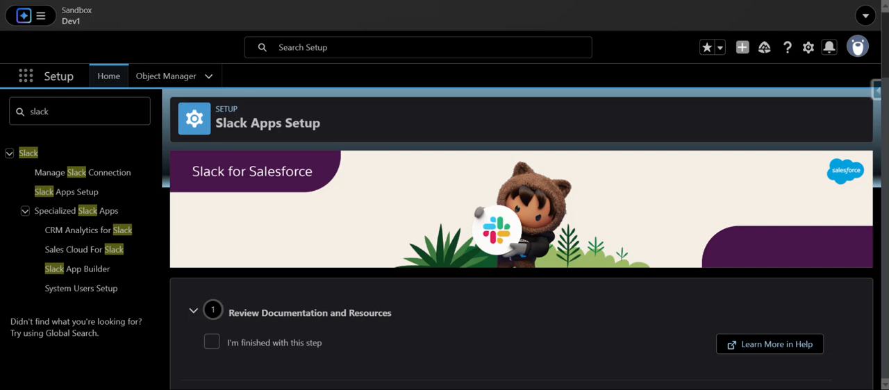
Open the Slack Apps Setup page from the Setup entries matching "slack".
{"action": "left_click", "coordinate": [321, 196]}
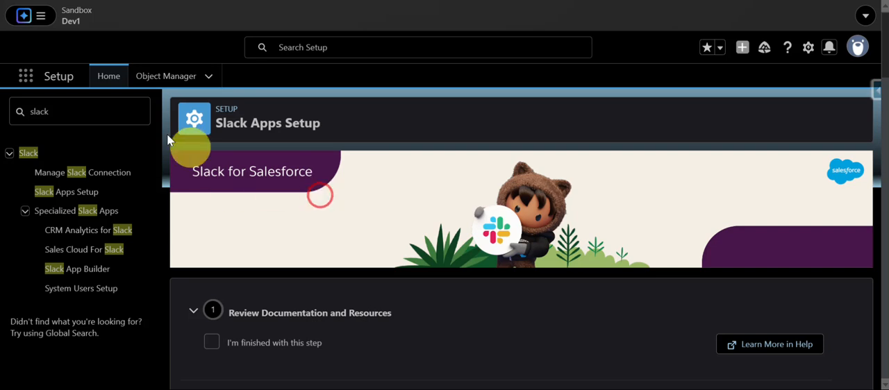
{"action": "left_click", "coordinate": [806, 51]}
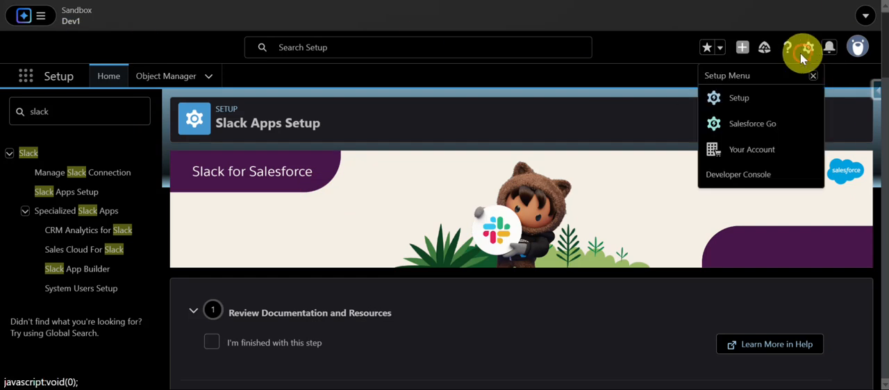
{"action": "left_click", "coordinate": [551, 103]}
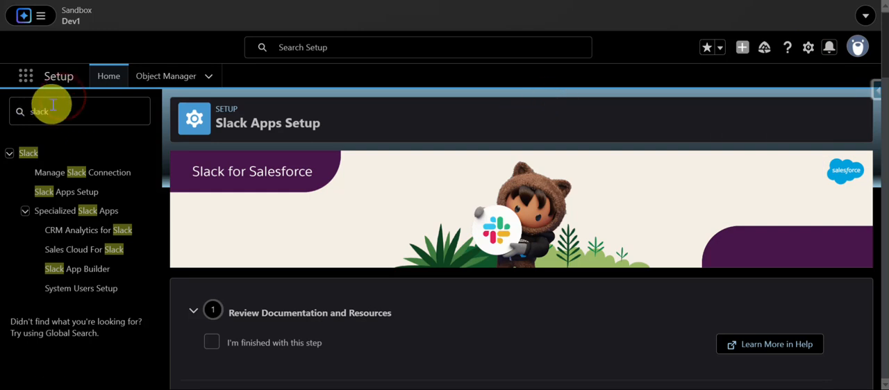
{"action": "left_click_drag", "start_coordinate": [52, 110], "coordinate": [25, 105]}
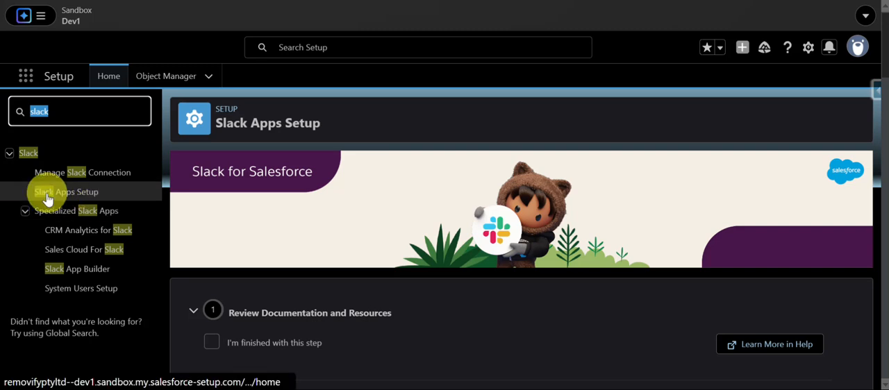
{"action": "left_click", "coordinate": [75, 198]}
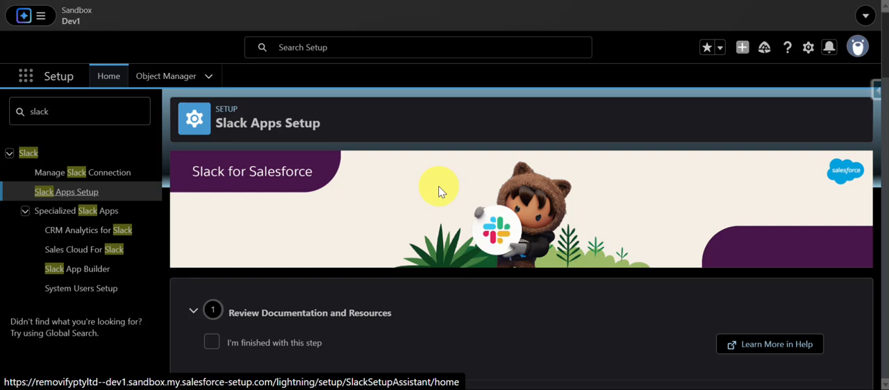
Review the setup steps up to Assign Slack App and User Permissions and open the Sales Cloud for Slack permission set.
{"action": "scroll", "coordinate": [438, 192], "scroll_direction": "down", "scroll_amount": 3}
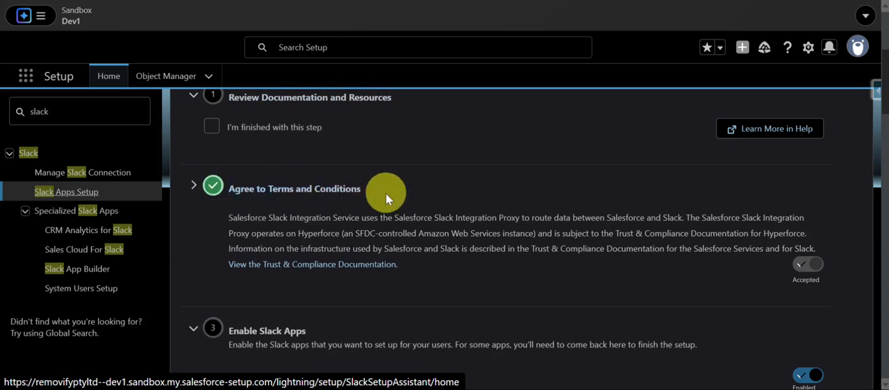
{"action": "scroll", "coordinate": [385, 193], "scroll_direction": "down", "scroll_amount": 2}
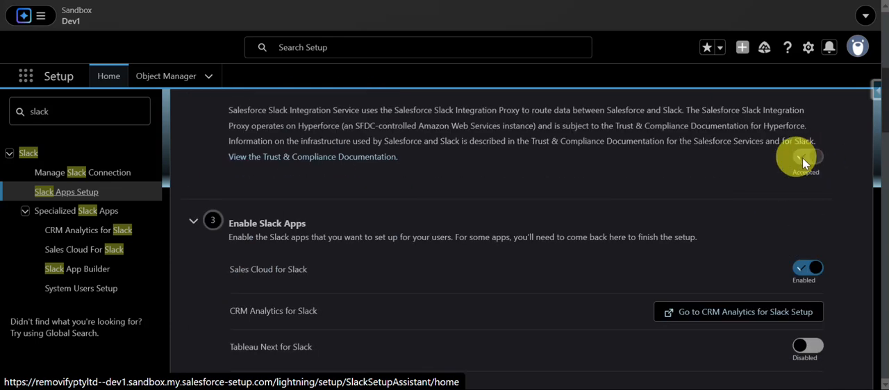
{"action": "scroll", "coordinate": [410, 247], "scroll_direction": "down", "scroll_amount": 2}
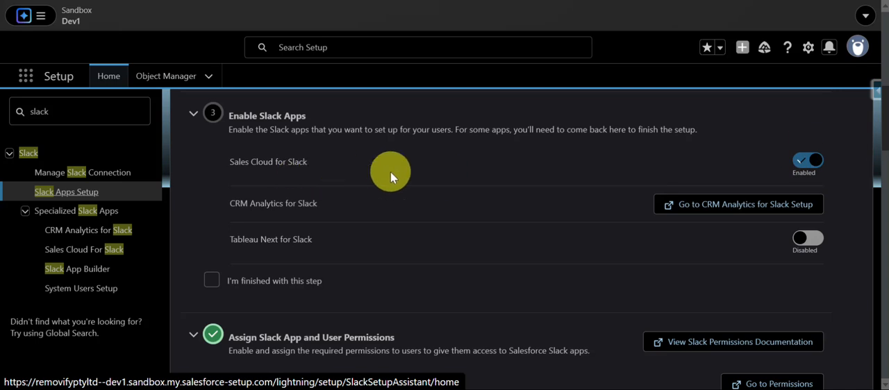
{"action": "scroll", "coordinate": [390, 172], "scroll_direction": "down", "scroll_amount": 3}
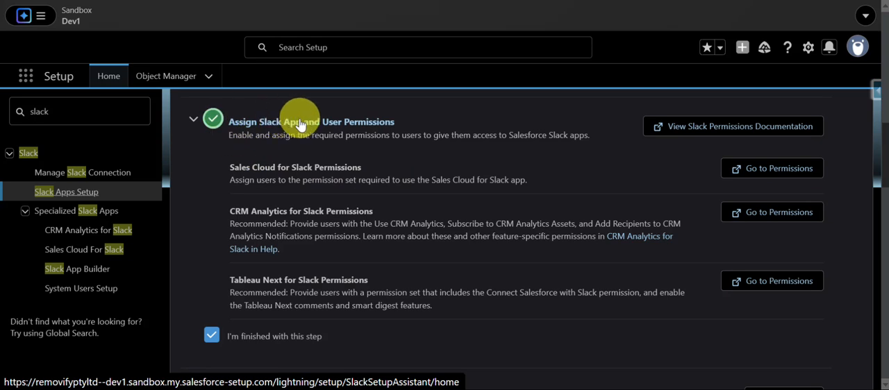
{"action": "left_click", "coordinate": [776, 175]}
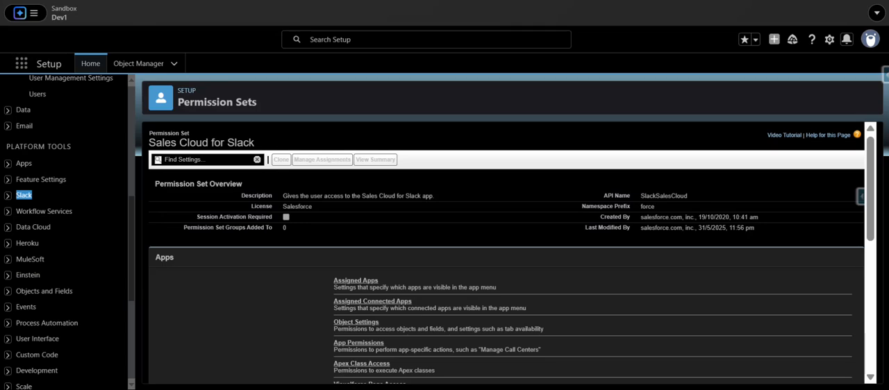
Examine the Sales Cloud for Slack permission set, including its name and the option for managing assignments.
{"action": "left_click", "coordinate": [139, 141]}
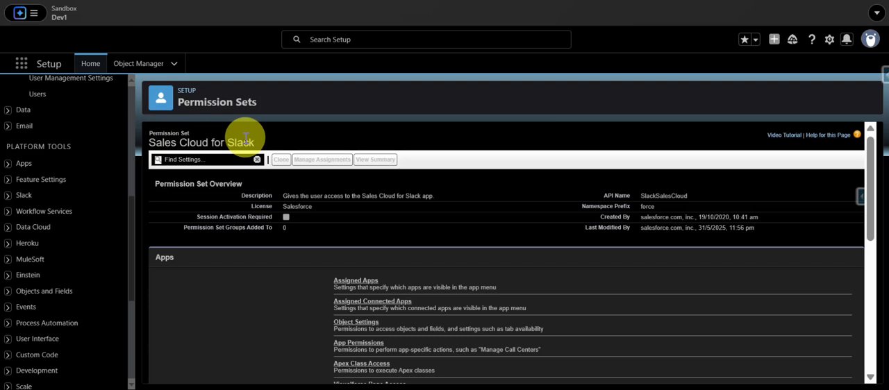
{"action": "left_click_drag", "start_coordinate": [246, 139], "coordinate": [146, 122]}
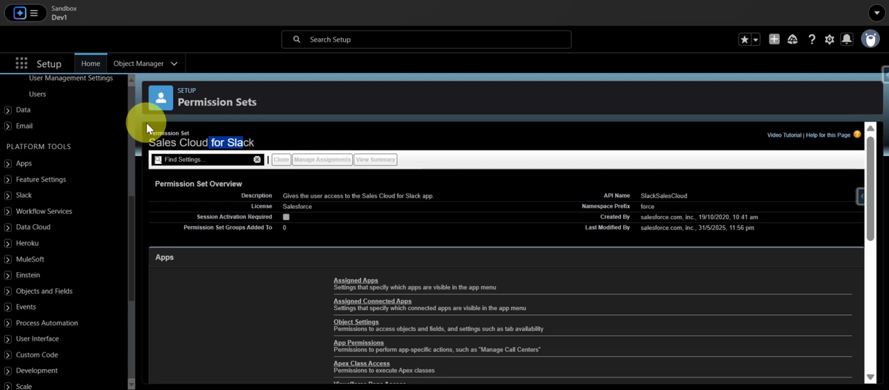
{"action": "scroll", "coordinate": [97, 105], "scroll_direction": "up", "scroll_amount": 5}
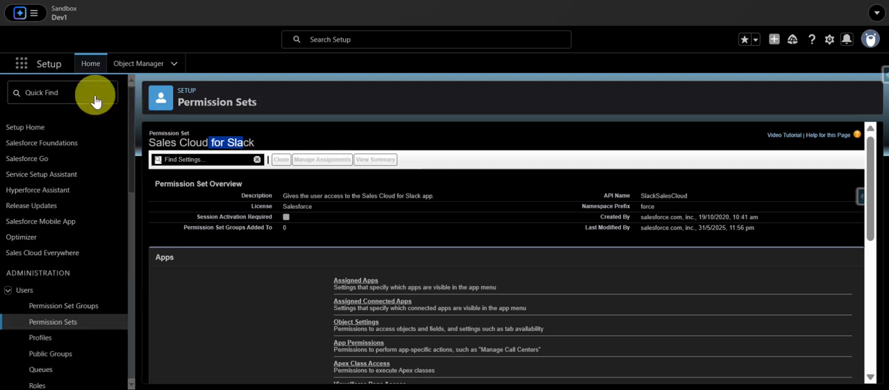
{"action": "left_click", "coordinate": [95, 95]}
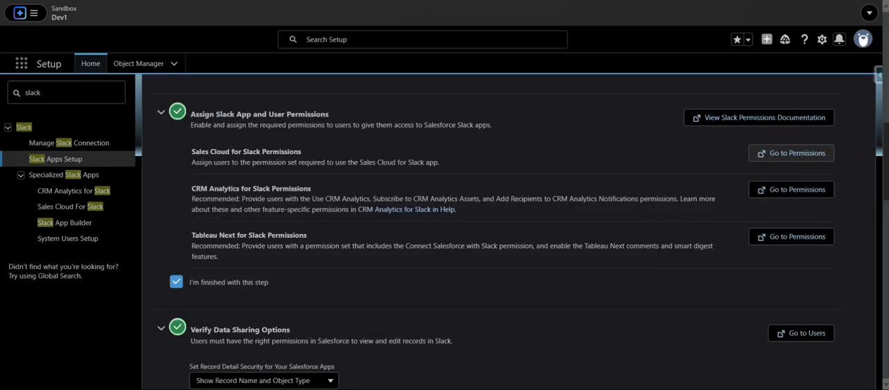
{"action": "left_click", "coordinate": [410, 1]}
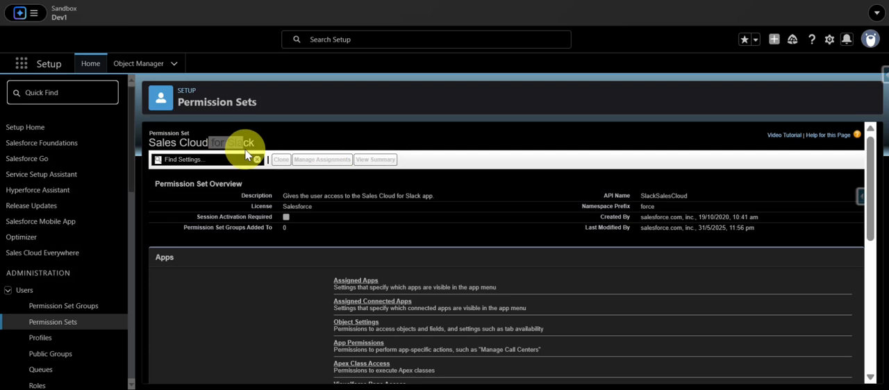
{"action": "left_click", "coordinate": [142, 147]}
{"action": "left_click_drag", "start_coordinate": [229, 148], "coordinate": [243, 144]}
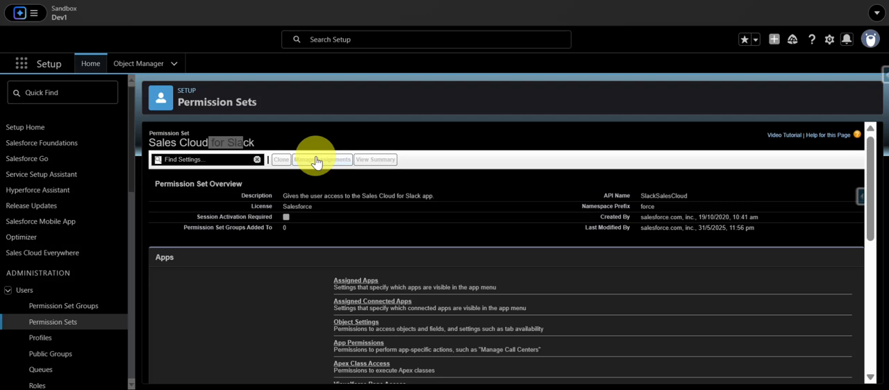
{"action": "left_click", "coordinate": [355, 132]}
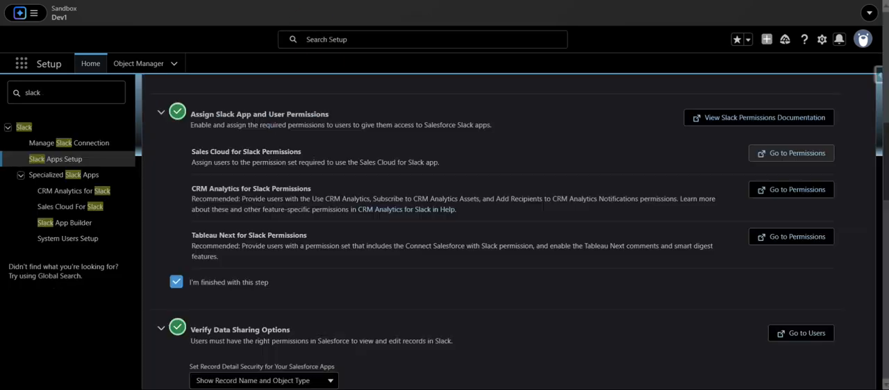
On Slack Apps Setup, switch record detail security to Show Object Type Only and back to Show Record Name and Object Type.
{"action": "scroll", "coordinate": [413, 198], "scroll_direction": "down", "scroll_amount": 3}
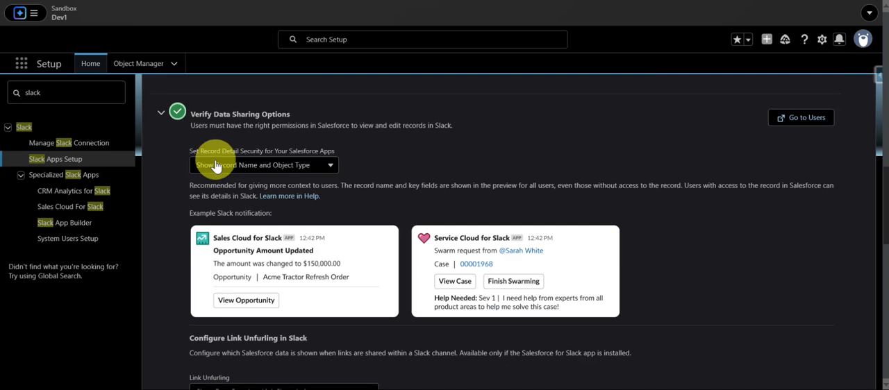
{"action": "left_click", "coordinate": [293, 167]}
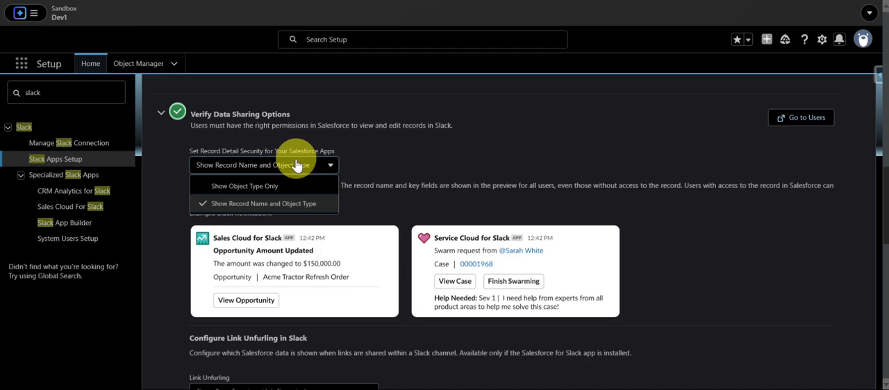
{"action": "left_click", "coordinate": [254, 186]}
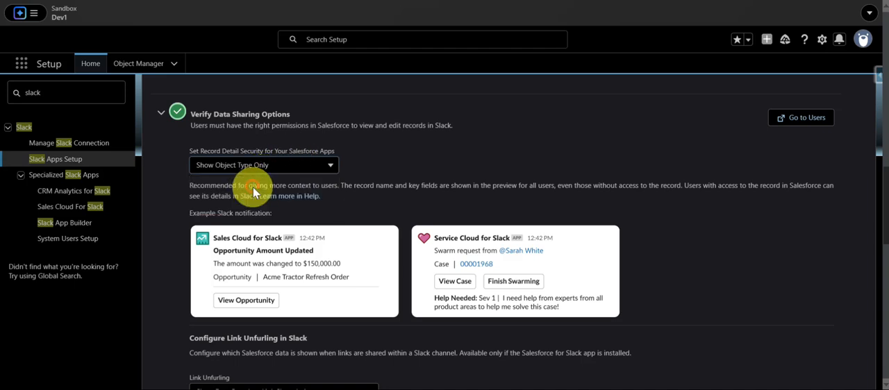
{"action": "left_click", "coordinate": [280, 167]}
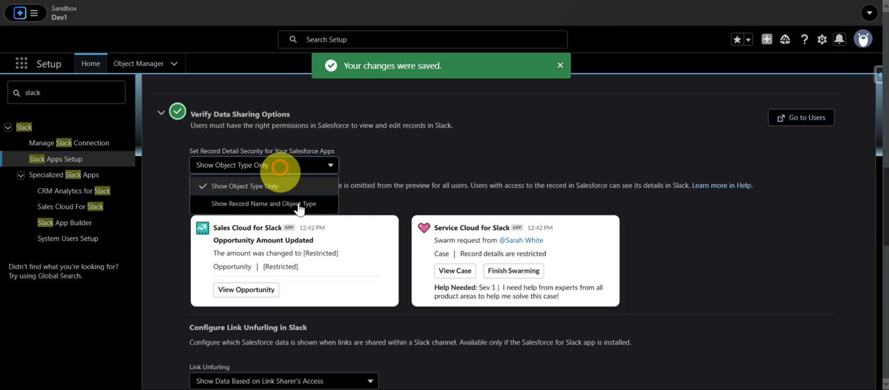
{"action": "left_click", "coordinate": [251, 203]}
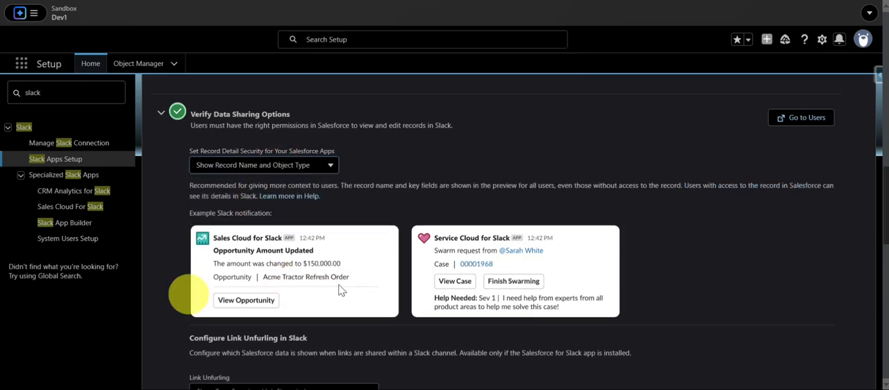
Switch Link Unfurling to Don't Show Data and back to Show Data Based on Link Sharer's Access.
{"action": "scroll", "coordinate": [431, 292], "scroll_direction": "down", "scroll_amount": 3}
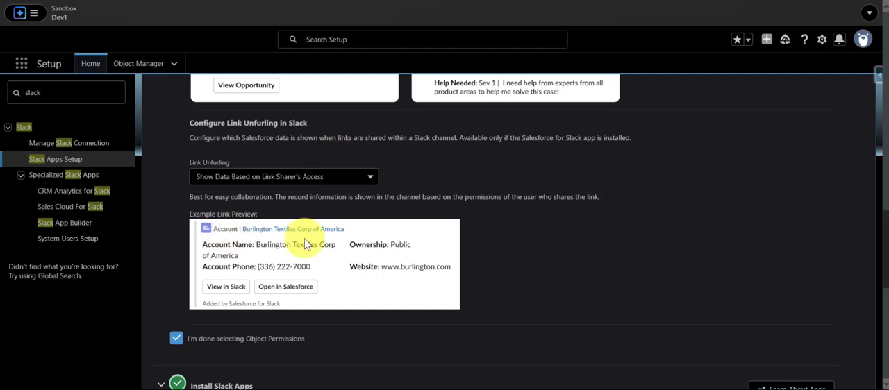
{"action": "left_click", "coordinate": [256, 181]}
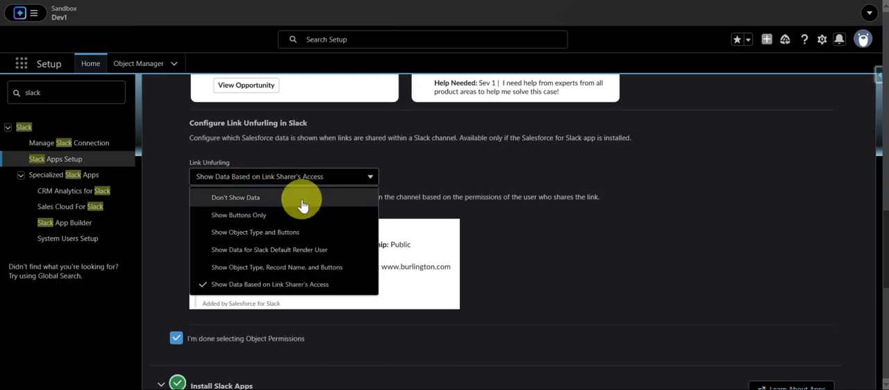
{"action": "left_click", "coordinate": [301, 198]}
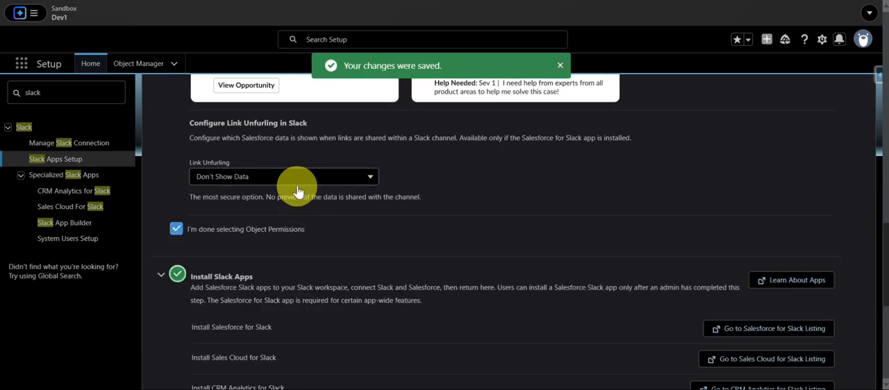
{"action": "left_click", "coordinate": [297, 182]}
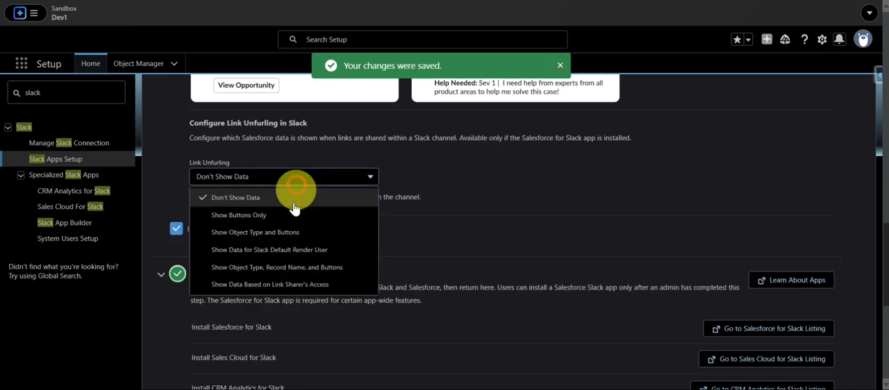
{"action": "left_click", "coordinate": [215, 285]}
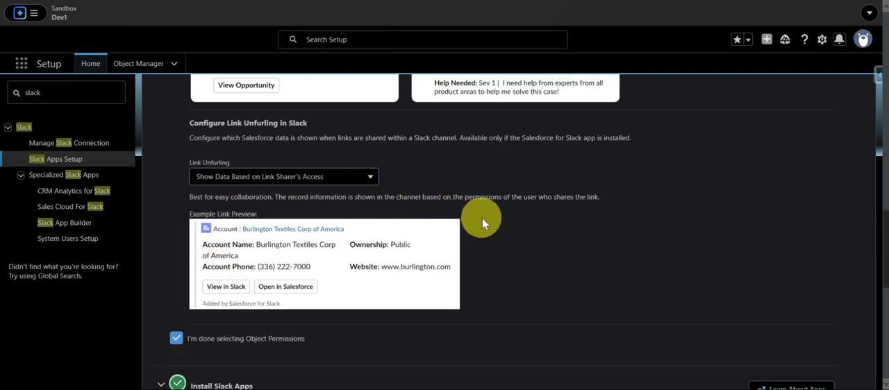
Open the Salesforce for Slack listing from the Install Slack Apps section, confirming the redirect to the Slack Marketplace.
{"action": "scroll", "coordinate": [509, 218], "scroll_direction": "down", "scroll_amount": 2}
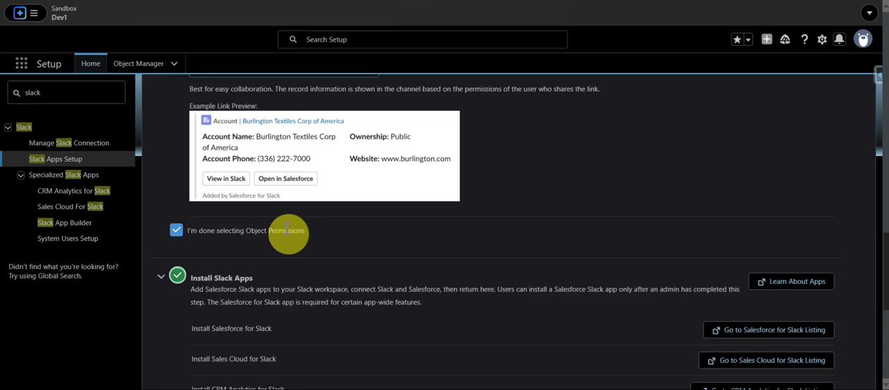
{"action": "scroll", "coordinate": [309, 174], "scroll_direction": "down", "scroll_amount": 2}
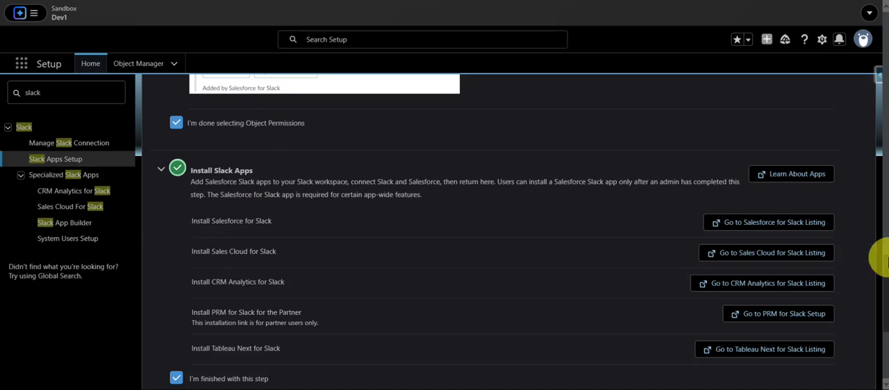
{"action": "left_click", "coordinate": [740, 221]}
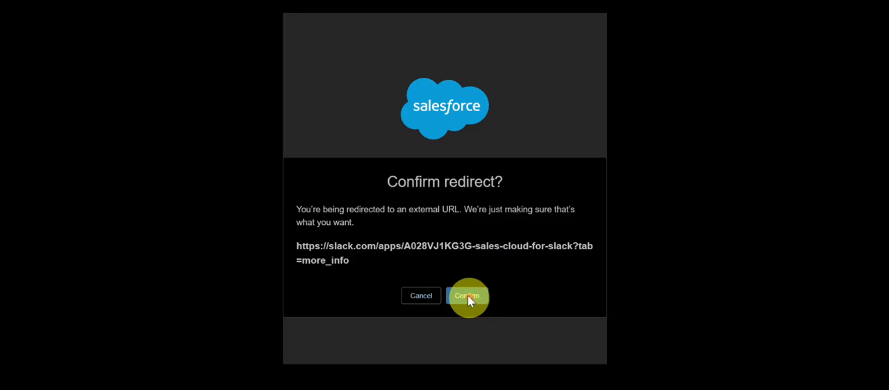
{"action": "left_click", "coordinate": [468, 296]}
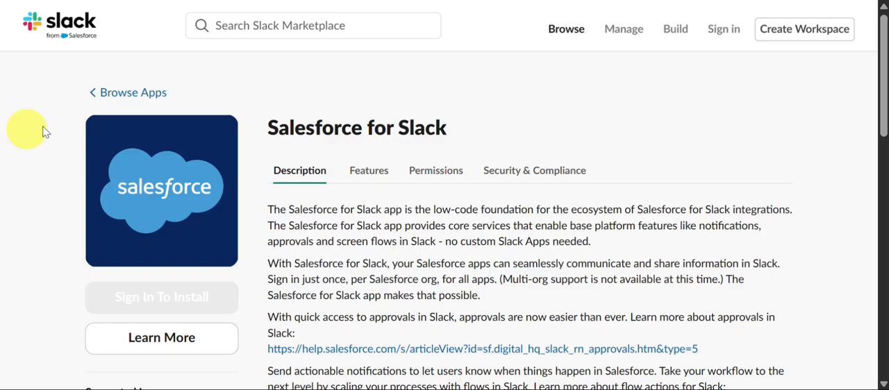
Review the Salesforce for Slack and Sales Cloud for Slack app listings, including their install options and descriptions.
{"action": "left_click_drag", "start_coordinate": [264, 131], "coordinate": [470, 131]}
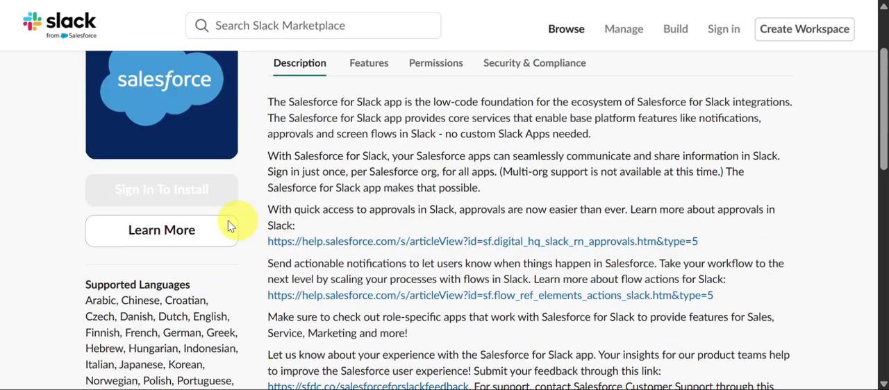
{"action": "scroll", "coordinate": [234, 222], "scroll_direction": "down", "scroll_amount": 3}
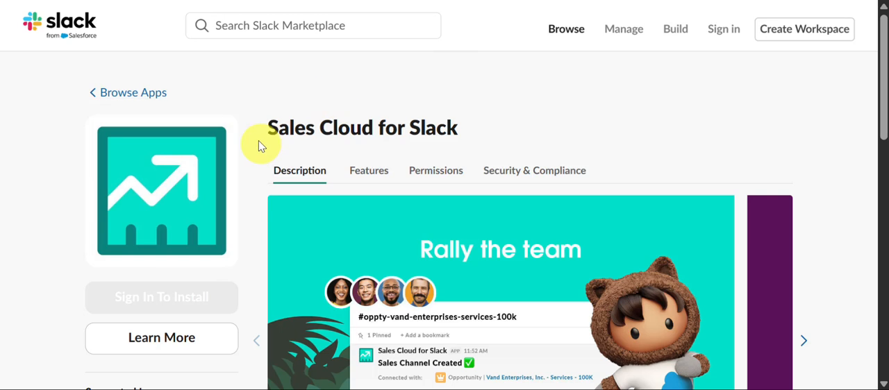
{"action": "left_click_drag", "start_coordinate": [257, 141], "coordinate": [500, 136]}
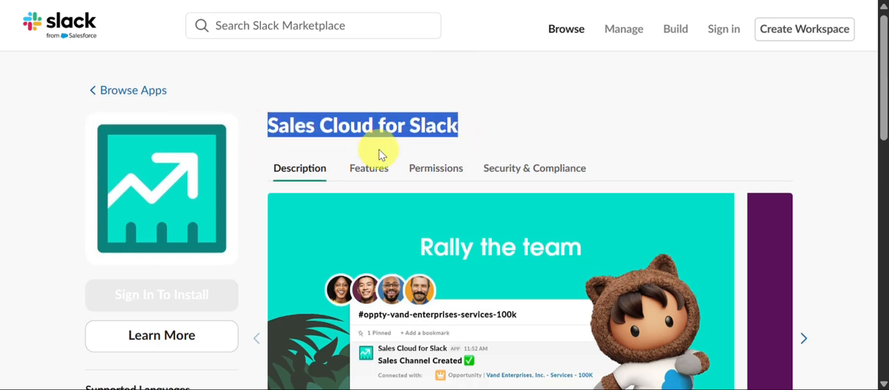
{"action": "scroll", "coordinate": [361, 160], "scroll_direction": "down", "scroll_amount": 3}
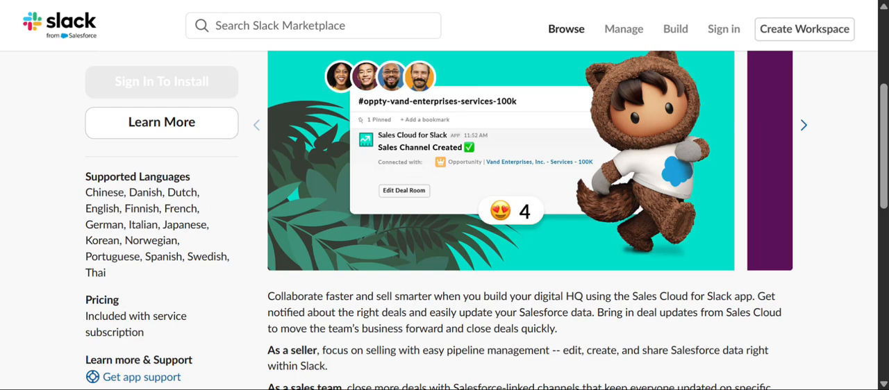
Switch to Slack and review the Sales app's messages and the home pages of Salesforce for Slack and Sales.
{"action": "key", "text": "alt+Tab"}
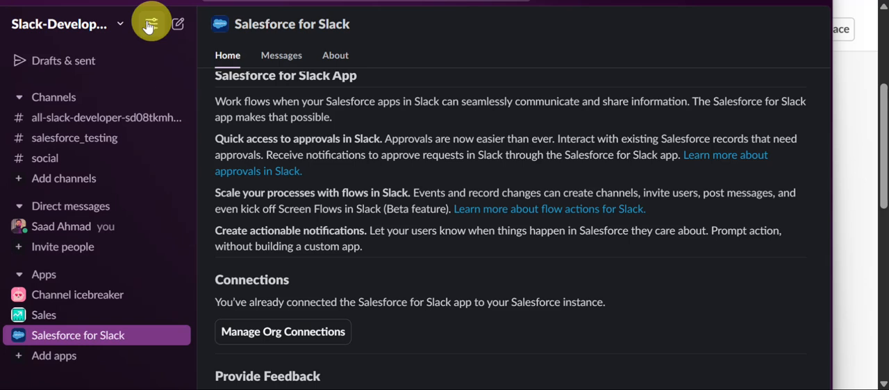
{"action": "left_click", "coordinate": [104, 321]}
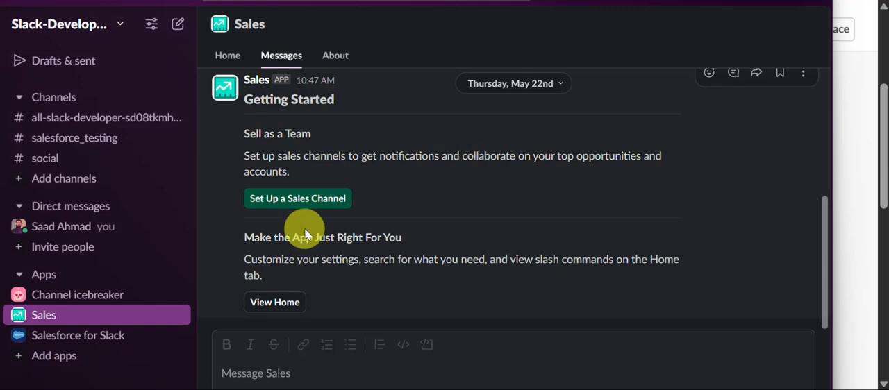
{"action": "scroll", "coordinate": [242, 130], "scroll_direction": "up", "scroll_amount": 3}
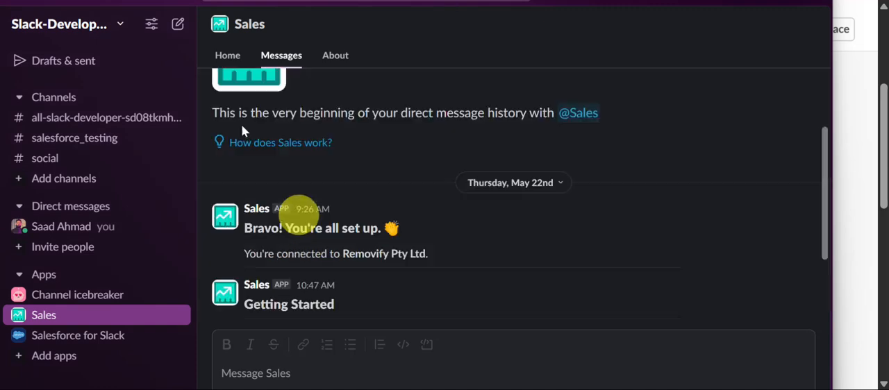
{"action": "left_click", "coordinate": [133, 338]}
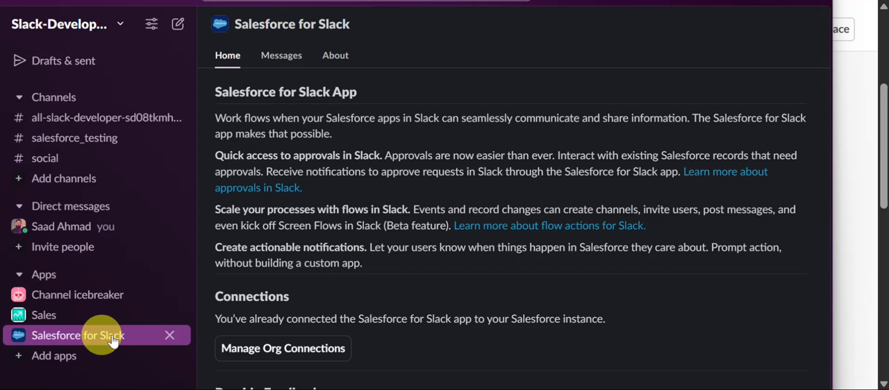
{"action": "left_click", "coordinate": [252, 354]}
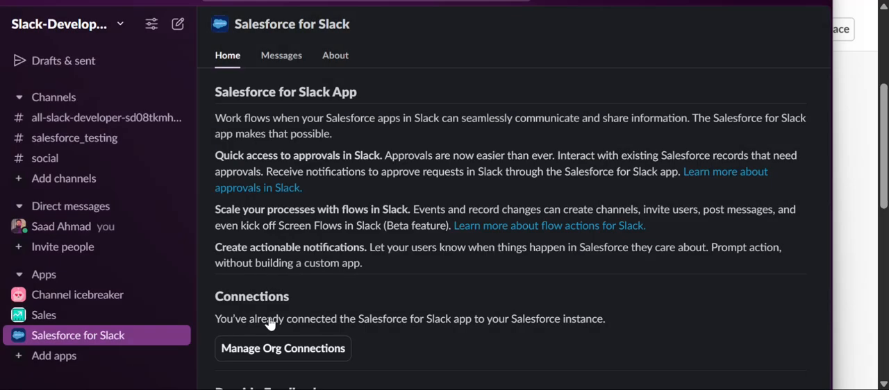
{"action": "left_click", "coordinate": [136, 319]}
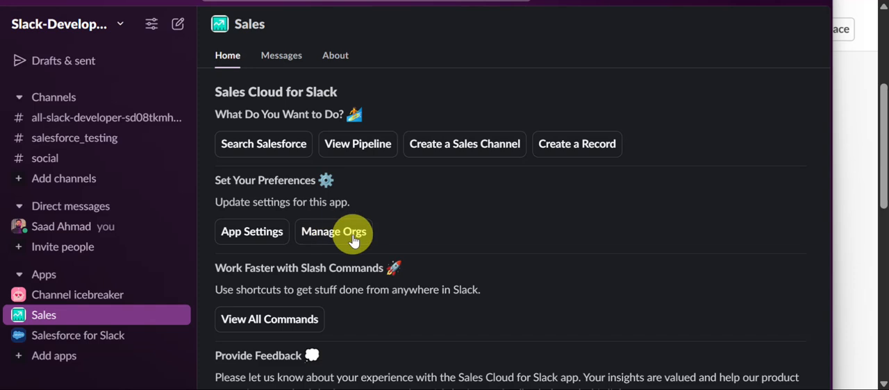
Return to the browser and review the Install Slack Apps section of Slack Apps Setup in Salesforce.
{"action": "left_click", "coordinate": [860, 157]}
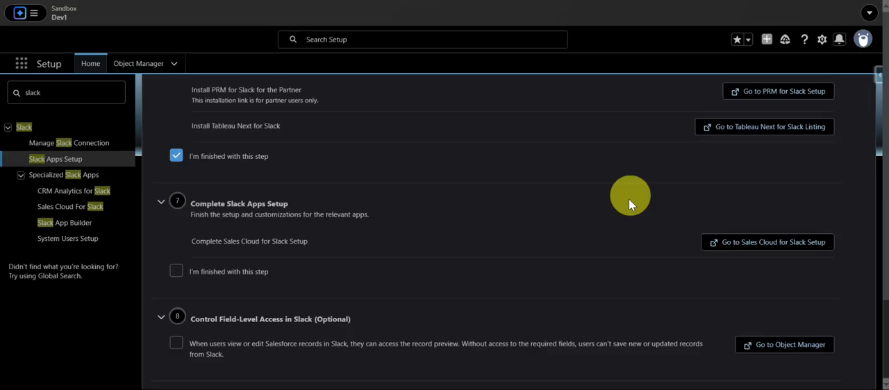
{"action": "scroll", "coordinate": [592, 247], "scroll_direction": "up", "scroll_amount": 5}
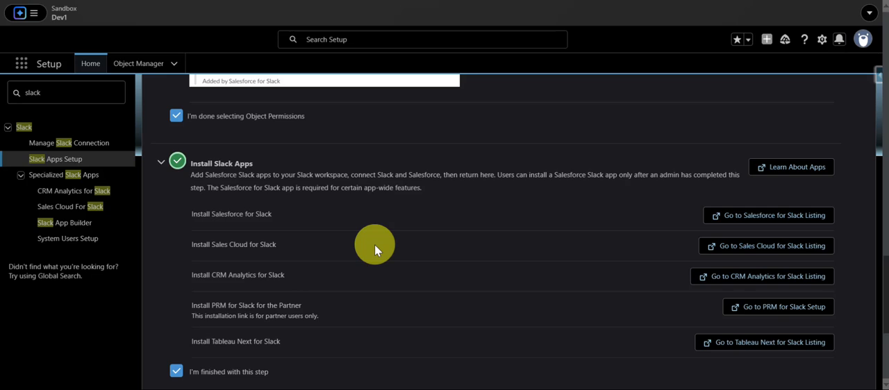
{"action": "scroll", "coordinate": [375, 245], "scroll_direction": "down", "scroll_amount": 3}
{"action": "scroll", "coordinate": [375, 244], "scroll_direction": "down", "scroll_amount": 3}
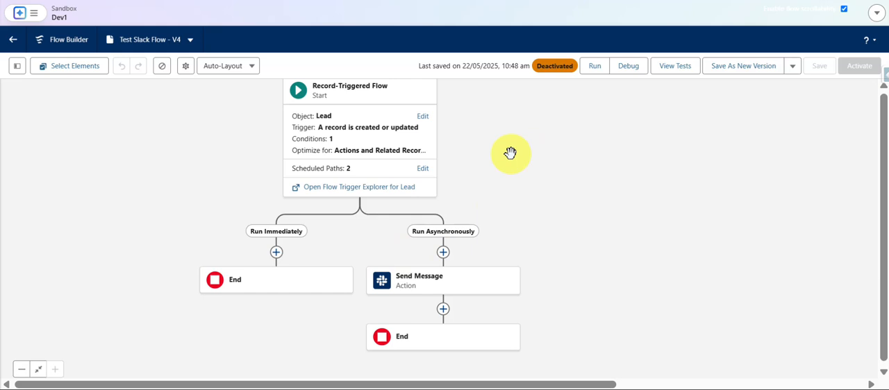
Inspect the start configuration of the Lead record-triggered Test Slack Flow, then close it.
{"action": "left_click_drag", "start_coordinate": [511, 152], "coordinate": [519, 168]}
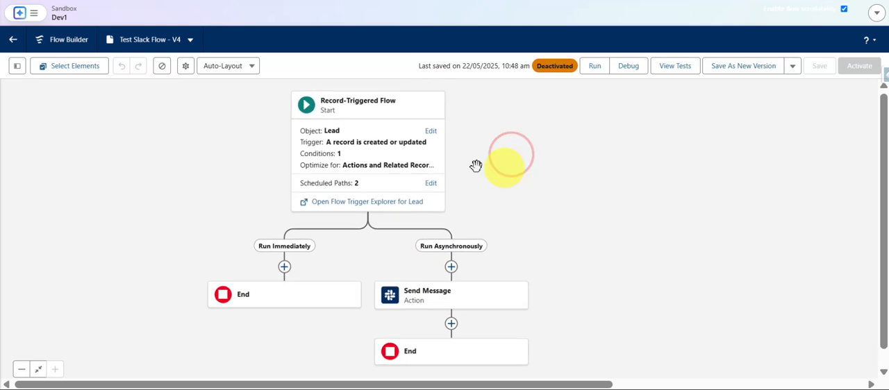
{"action": "left_click", "coordinate": [427, 132]}
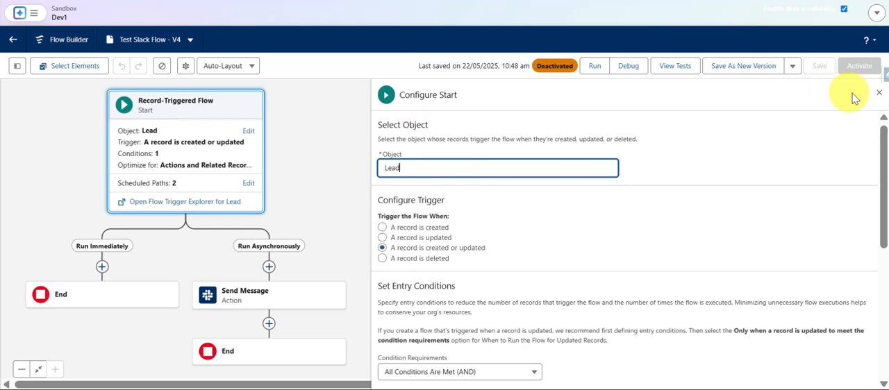
{"action": "left_click", "coordinate": [878, 92]}
{"action": "left_click", "coordinate": [710, 258]}
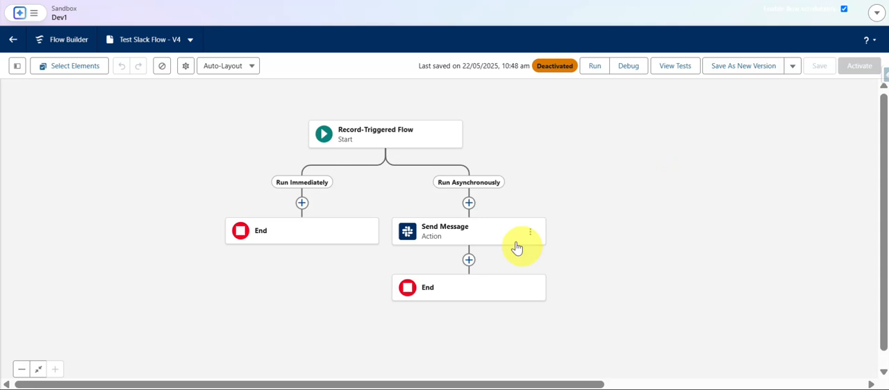
Search for "send" among the elements available on the Run Asynchronously path, then close the element list without adding one.
{"action": "left_click", "coordinate": [469, 204]}
{"action": "type", "text": "send"}
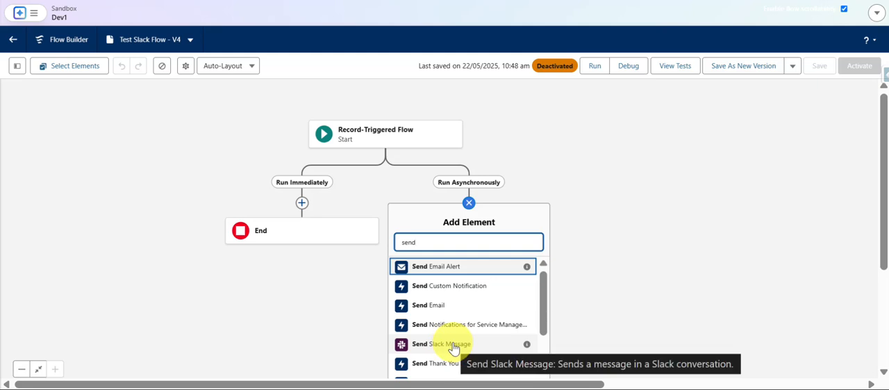
{"action": "left_click", "coordinate": [470, 204]}
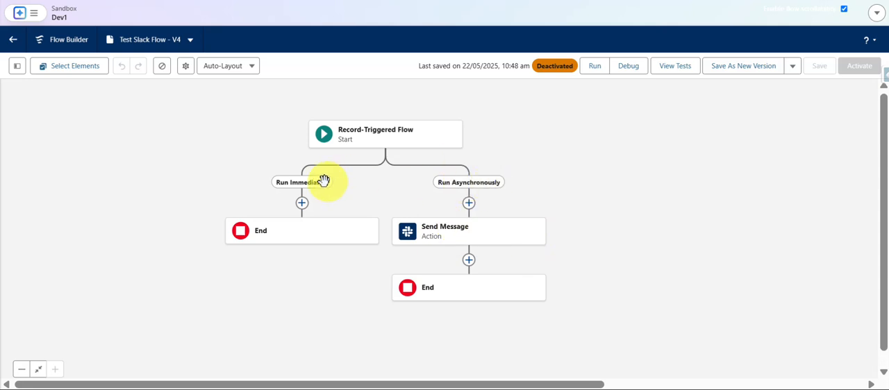
Open the Send Message action and review its Slack connection values, Execute Action As setting, conversation ID and message text.
{"action": "left_click", "coordinate": [504, 228]}
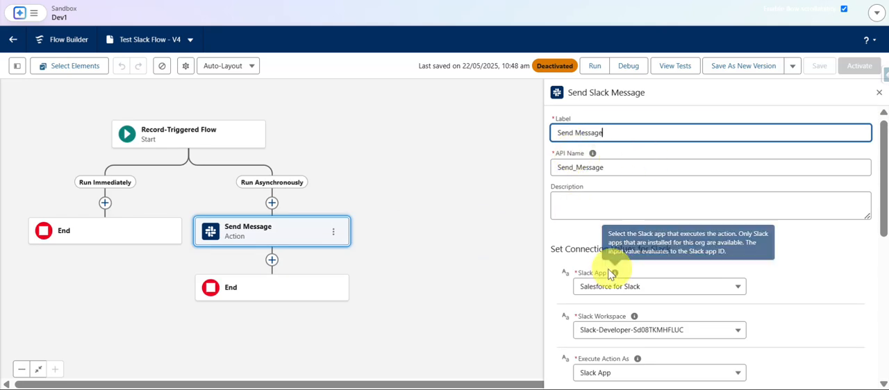
{"action": "scroll", "coordinate": [591, 274], "scroll_direction": "down", "scroll_amount": 3}
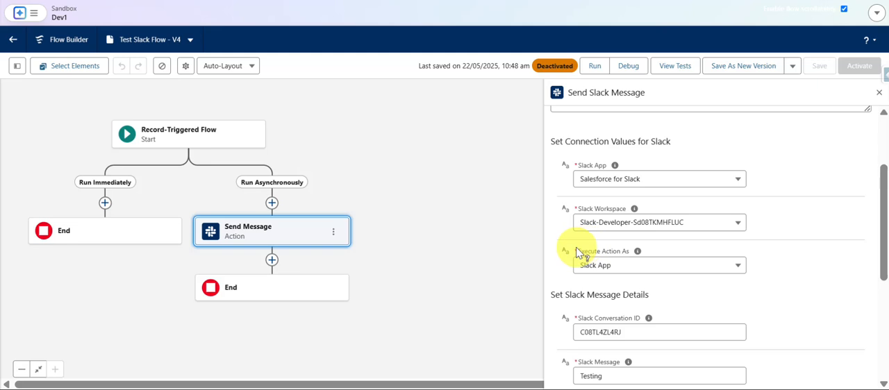
{"action": "left_click_drag", "start_coordinate": [575, 254], "coordinate": [651, 257]}
{"action": "scroll", "coordinate": [651, 257], "scroll_direction": "down", "scroll_amount": 3}
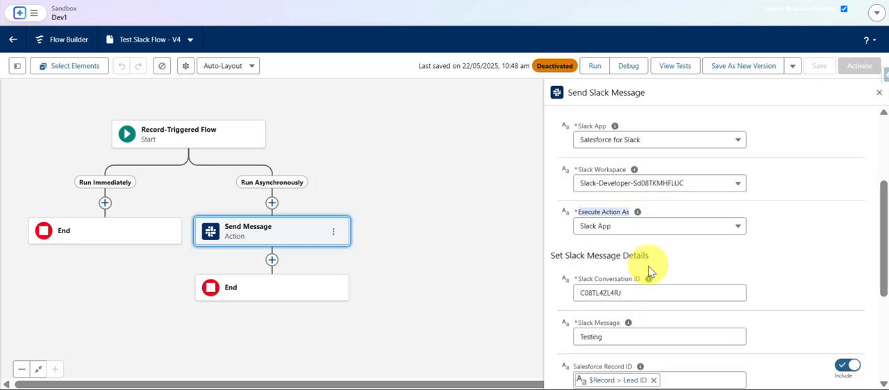
{"action": "left_click", "coordinate": [602, 217]}
{"action": "left_click_drag", "start_coordinate": [576, 213], "coordinate": [655, 213]}
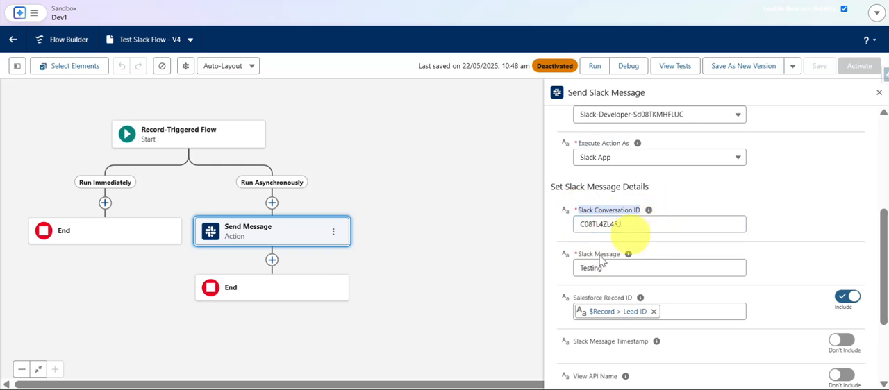
{"action": "left_click_drag", "start_coordinate": [581, 269], "coordinate": [672, 268]}
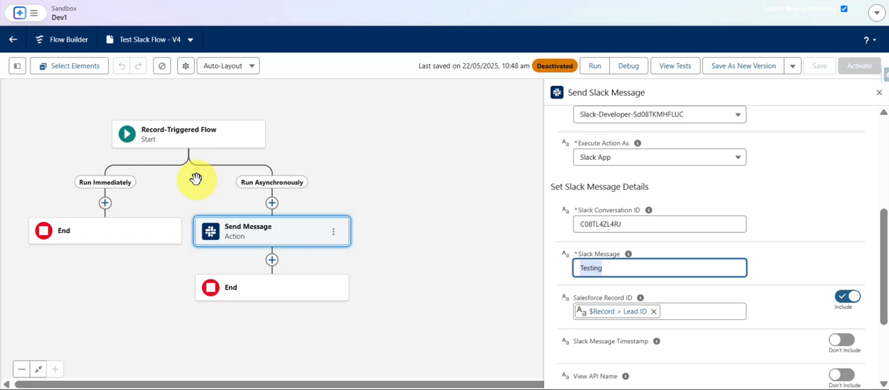
{"action": "left_click_drag", "start_coordinate": [152, 188], "coordinate": [227, 192]}
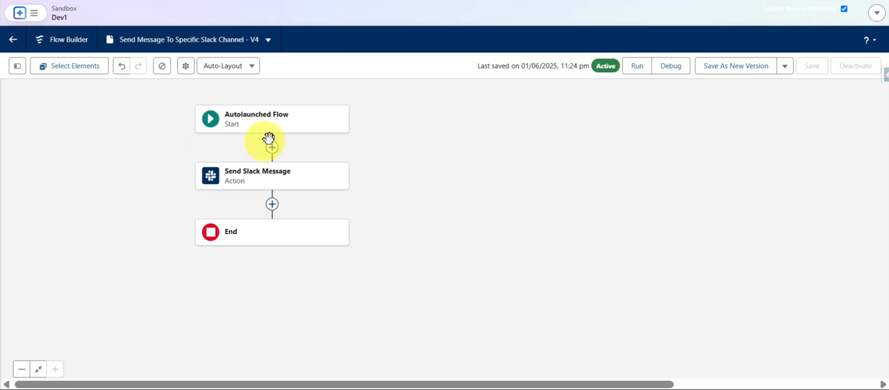
In the Send Message To Specific Slack Channel flow, set the Send Slack Message action's Slack Conversation ID to the SlackConversationID variable.
{"action": "left_click", "coordinate": [241, 177]}
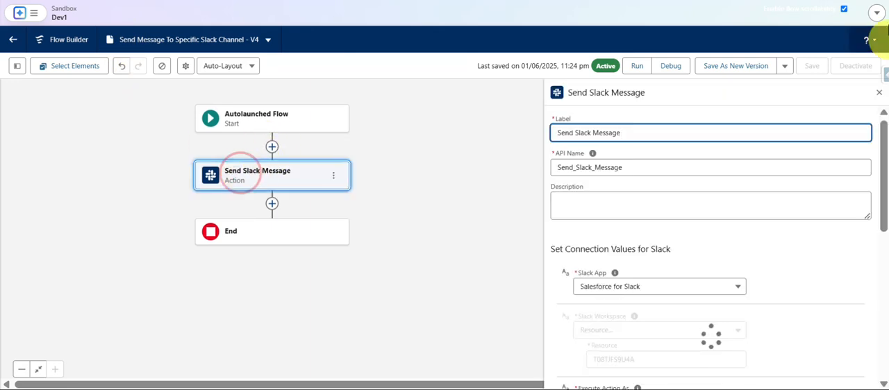
{"action": "scroll", "coordinate": [735, 260], "scroll_direction": "down", "scroll_amount": 1}
{"action": "scroll", "coordinate": [735, 261], "scroll_direction": "down", "scroll_amount": 3}
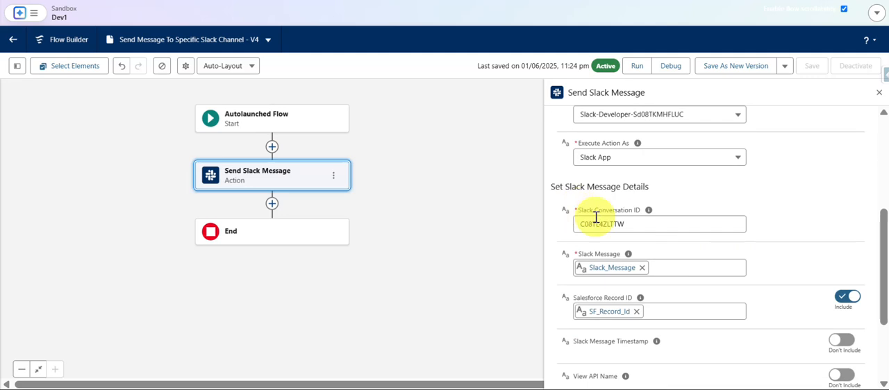
{"action": "left_click", "coordinate": [596, 217]}
{"action": "double_click", "coordinate": [596, 217]}
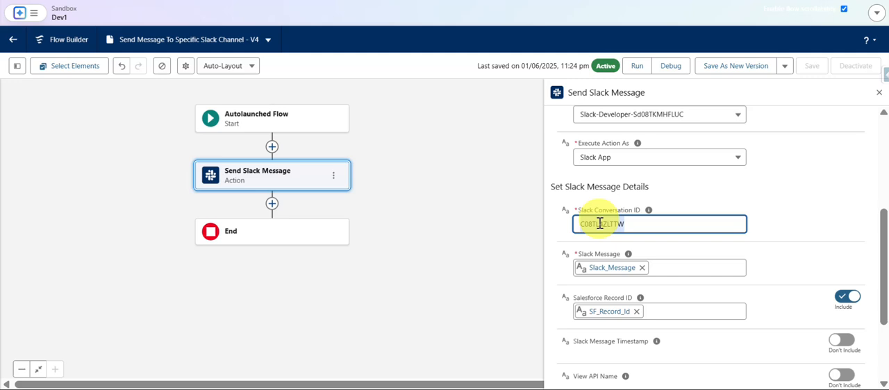
{"action": "type", "text": "s"}
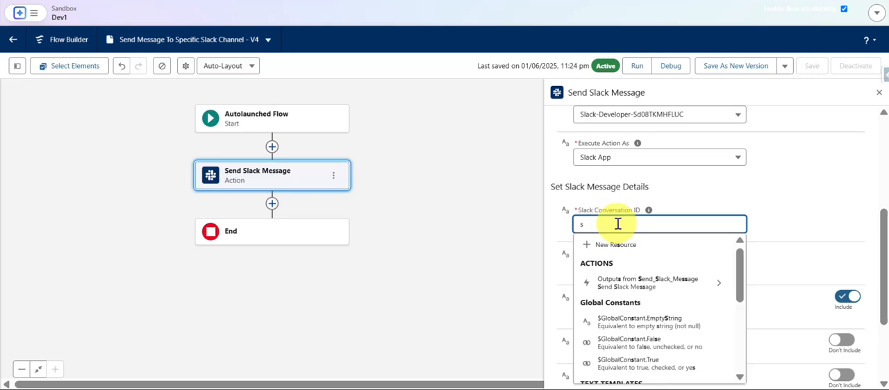
{"action": "key", "text": "BackSpace"}
{"action": "type", "text": "con"}
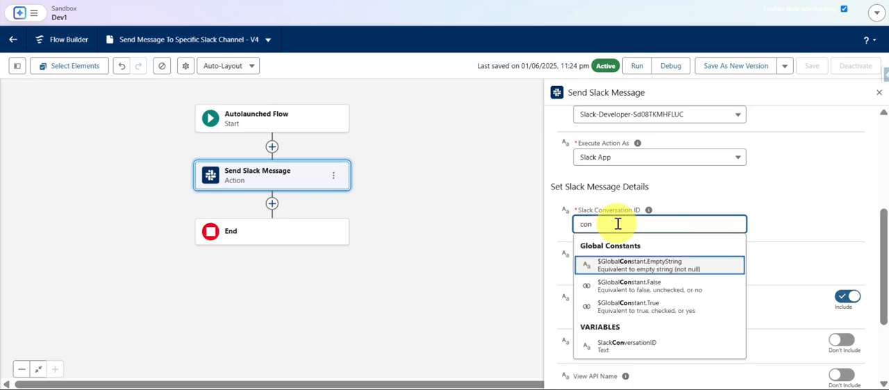
{"action": "key", "text": "Return"}
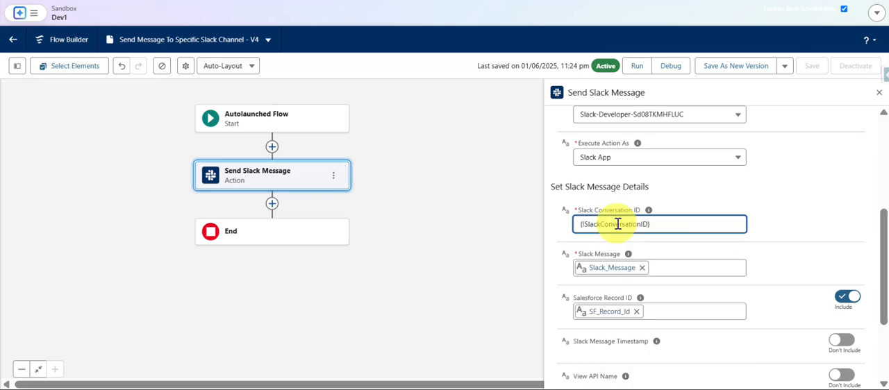
{"action": "left_click", "coordinate": [493, 212]}
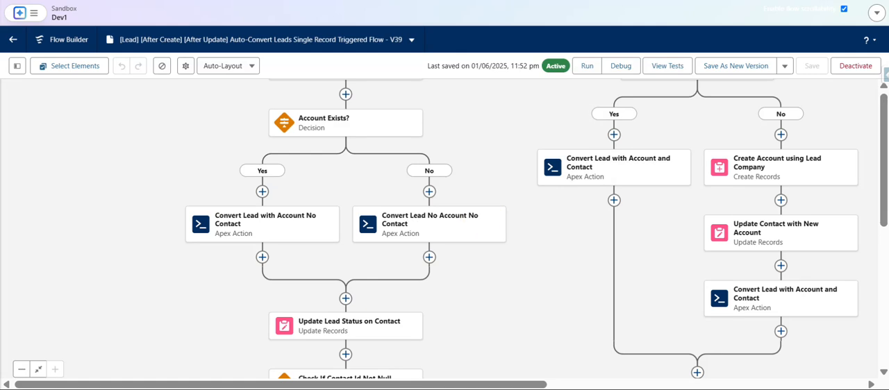
Examine the Auto-Convert Leads Single Record Triggered Flow from its start element down to the Slack message subflows.
{"action": "left_click_drag", "start_coordinate": [482, 140], "coordinate": [452, 19]}
{"action": "scroll", "coordinate": [484, 193], "scroll_direction": "up", "scroll_amount": 3}
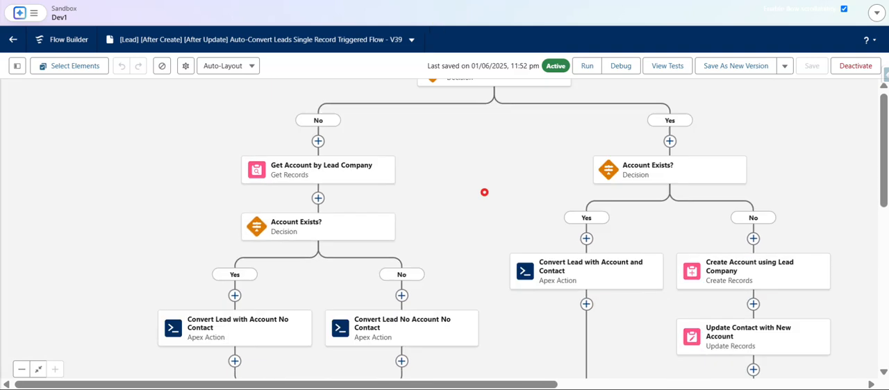
{"action": "left_click_drag", "start_coordinate": [458, 133], "coordinate": [441, 282]}
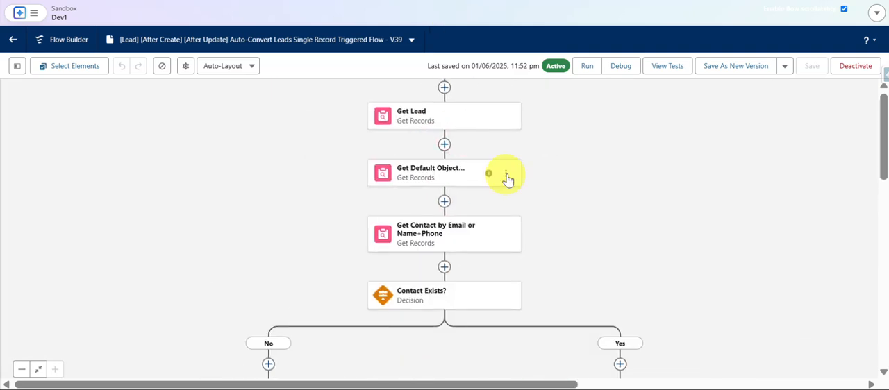
{"action": "left_click_drag", "start_coordinate": [507, 179], "coordinate": [494, 338]}
{"action": "left_click", "coordinate": [491, 338]}
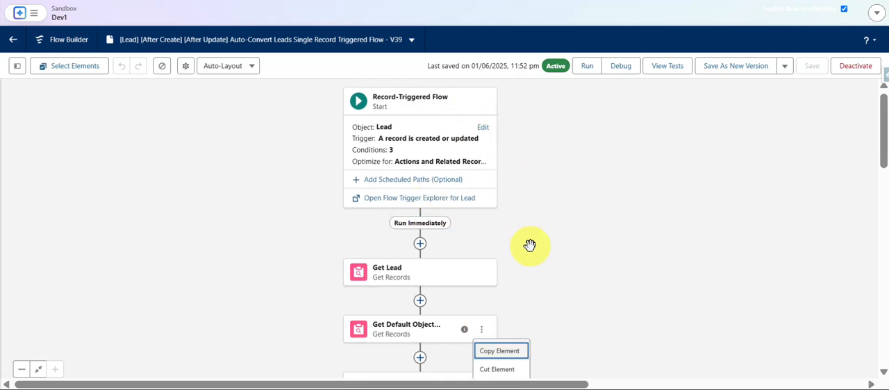
{"action": "left_click_drag", "start_coordinate": [530, 247], "coordinate": [532, 132]}
{"action": "left_click_drag", "start_coordinate": [598, 314], "coordinate": [667, 74]}
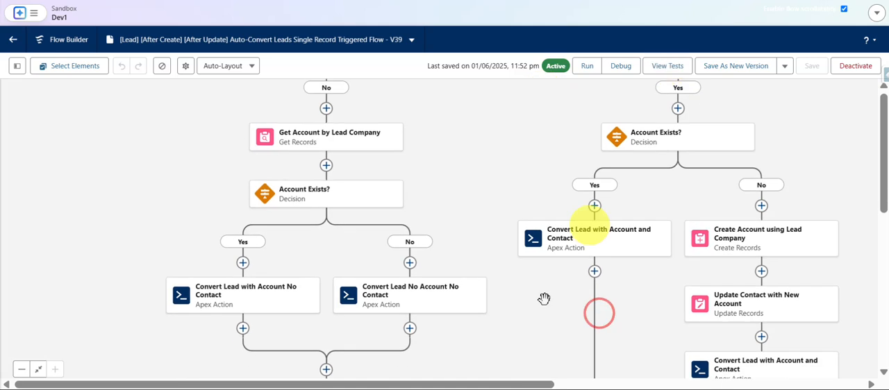
{"action": "left_click_drag", "start_coordinate": [512, 349], "coordinate": [548, 145]}
{"action": "left_click_drag", "start_coordinate": [538, 312], "coordinate": [530, 139]}
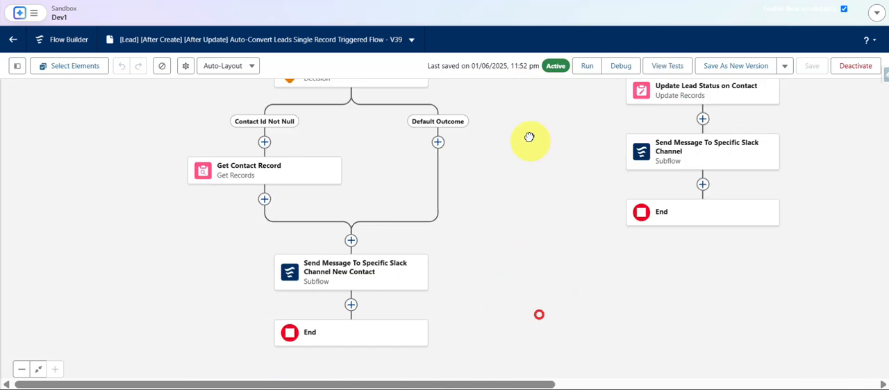
{"action": "left_click_drag", "start_coordinate": [524, 260], "coordinate": [521, 252]}
Open the Send Message To Specific Slack Channel New Contact subflow and review its referenced flow and input values.
{"action": "left_click", "coordinate": [330, 273]}
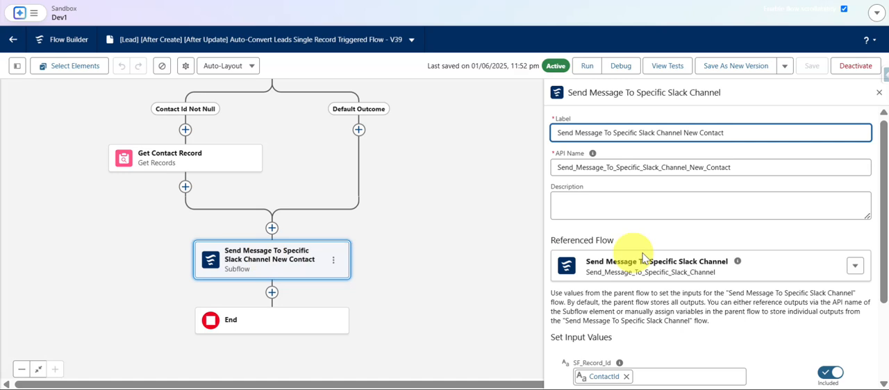
{"action": "scroll", "coordinate": [653, 260], "scroll_direction": "down", "scroll_amount": 2}
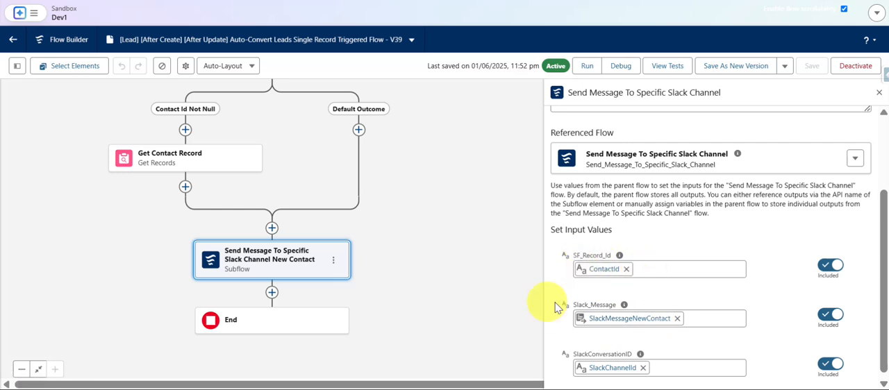
{"action": "scroll", "coordinate": [590, 333], "scroll_direction": "down", "scroll_amount": 1}
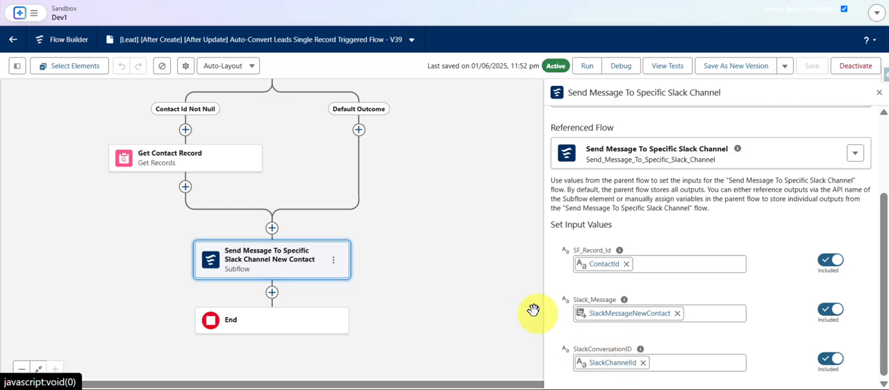
Open the Send Message To Specific Slack Channel subflow after Update Lead Status on Contact and review its referenced flow and input values.
{"action": "mouse_move", "coordinate": [485, 239]}
{"action": "left_mouse_down"}
{"action": "mouse_move", "coordinate": [359, 264]}
{"action": "mouse_move", "coordinate": [271, 263]}
{"action": "left_mouse_up"}
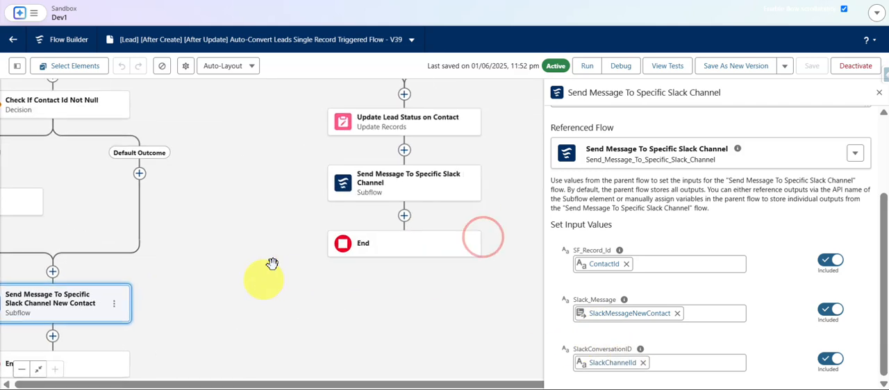
{"action": "left_click", "coordinate": [400, 187]}
{"action": "scroll", "coordinate": [629, 219], "scroll_direction": "down", "scroll_amount": 3}
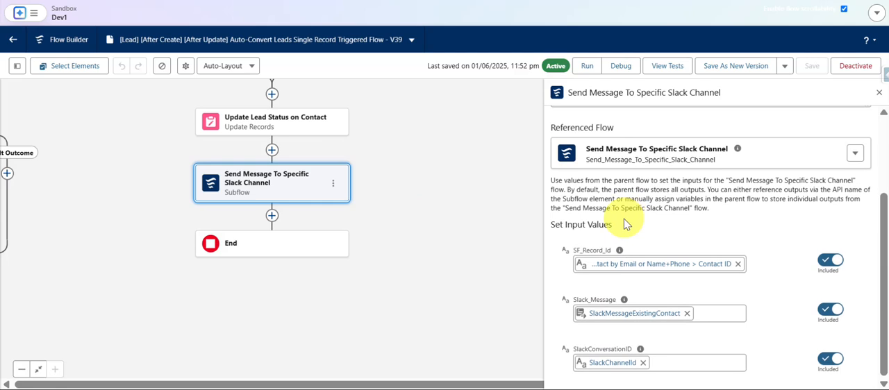
{"action": "scroll", "coordinate": [624, 224], "scroll_direction": "up", "scroll_amount": 3}
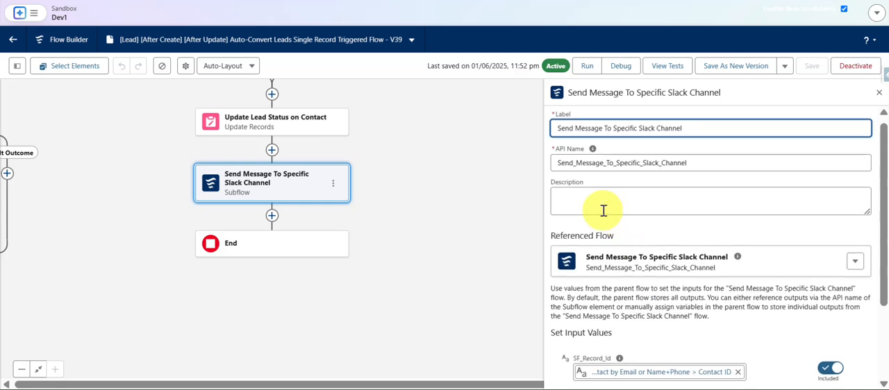
{"action": "left_click_drag", "start_coordinate": [444, 135], "coordinate": [448, 130]}
{"action": "scroll", "coordinate": [665, 223], "scroll_direction": "down", "scroll_amount": 3}
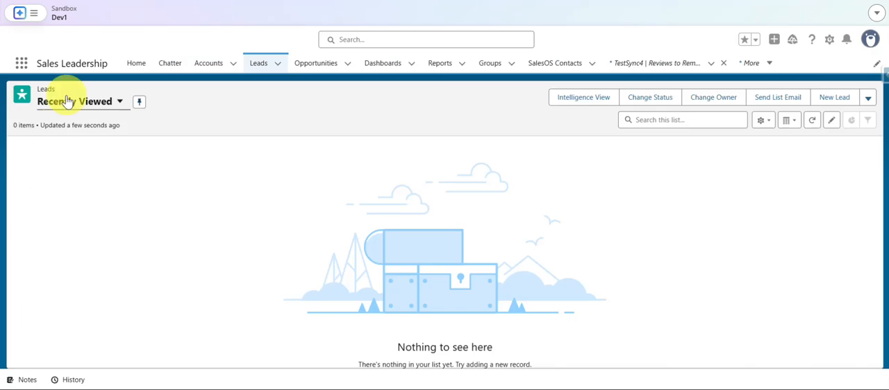
Start a new lead and enter the lead's first name, last name and the company TestSaad.
{"action": "left_click", "coordinate": [820, 103]}
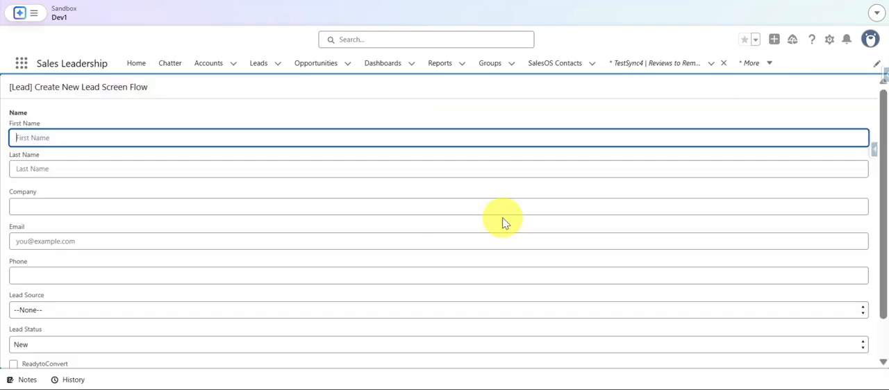
{"action": "type", "text": "Test"}
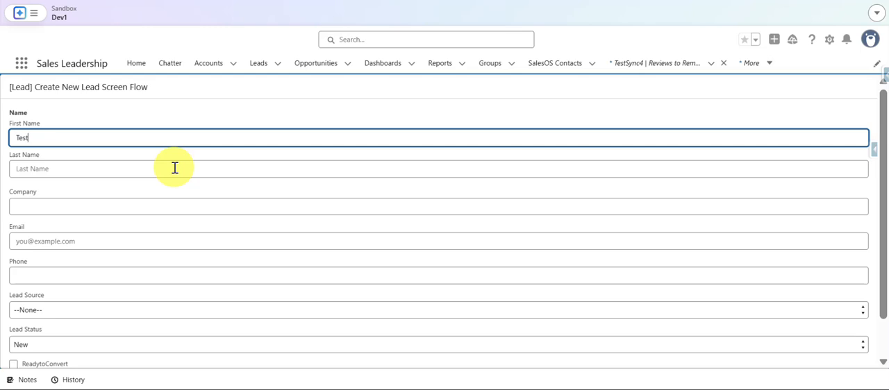
{"action": "left_click", "coordinate": [174, 168]}
{"action": "type", "text": "SD"}
{"action": "type", "text": "adt"}
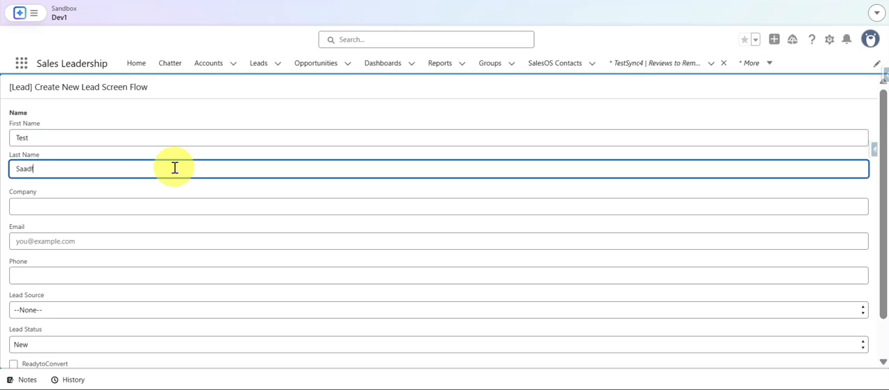
{"action": "key", "text": "Tab"}
{"action": "type", "text": "Test"}
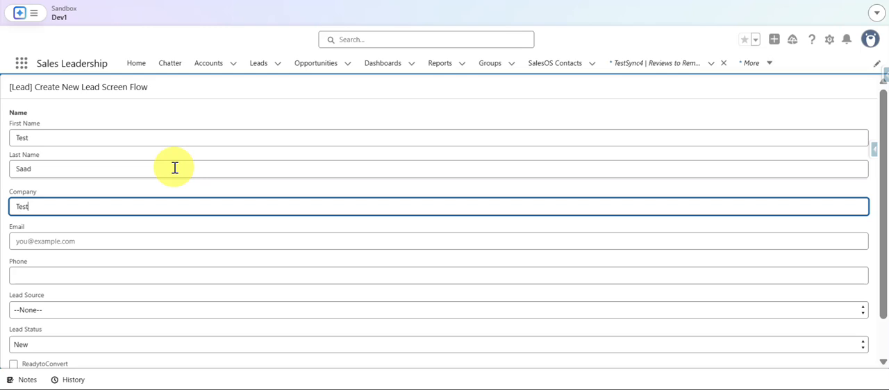
{"action": "type", "text": "Saad"}
Fill in the lead's email address, leave the phone empty and set the Lead Source to Cold Call.
{"action": "key", "text": "Tab"}
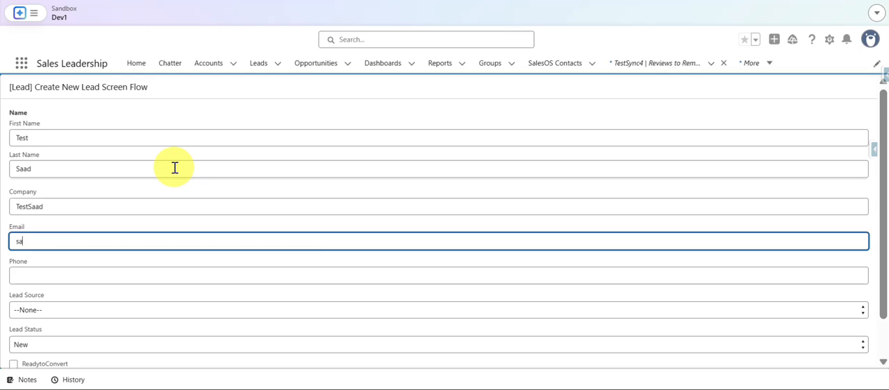
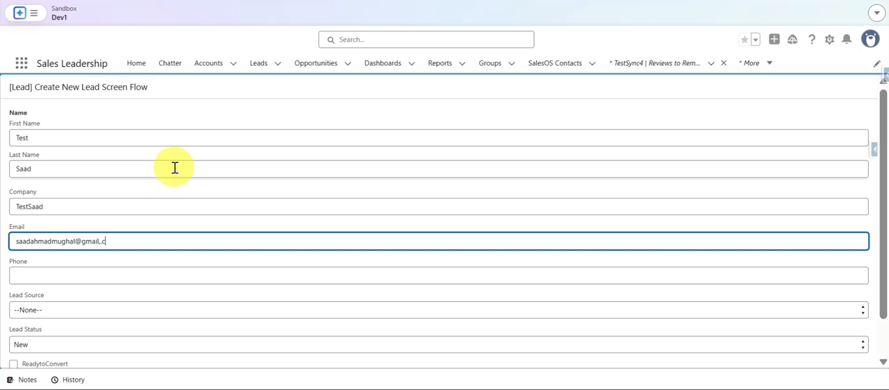
{"action": "key", "text": "Tab"}
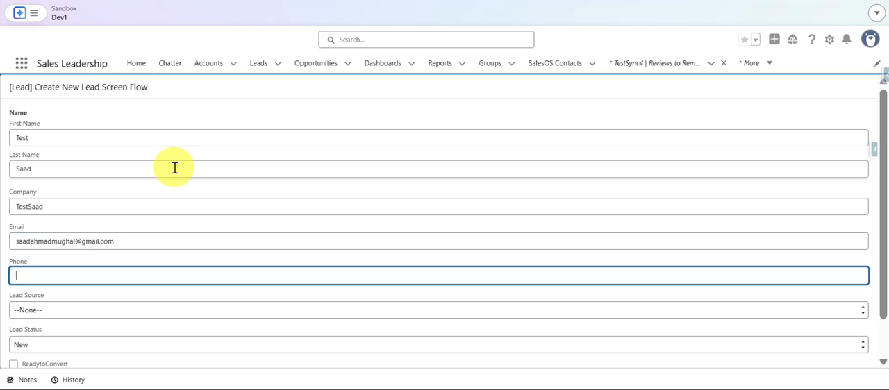
{"action": "key", "text": "Tab"}
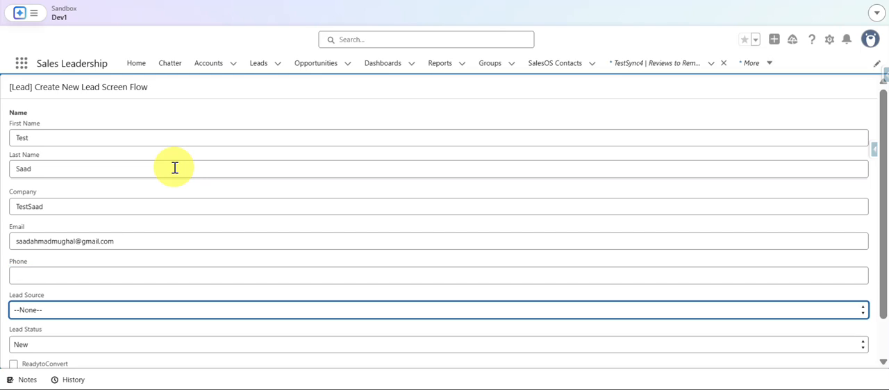
{"action": "key", "text": "Down"}
{"action": "key", "text": "Tab"}
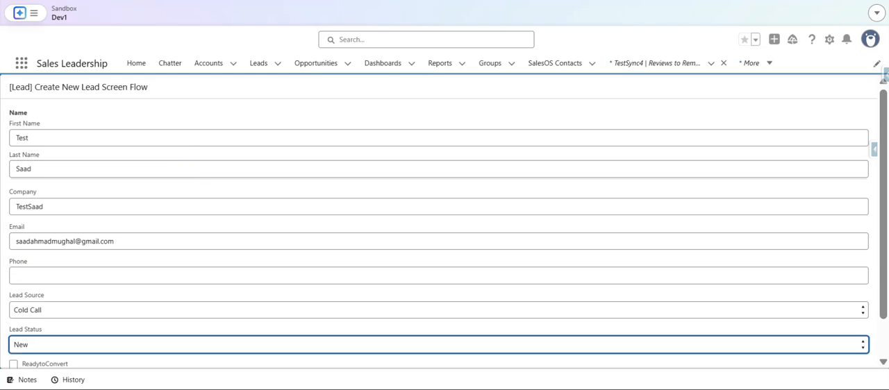
Check the entries in the Create New Lead Screen Flow and submit the form to create the lead.
{"action": "scroll", "coordinate": [647, 210], "scroll_direction": "down", "scroll_amount": 2}
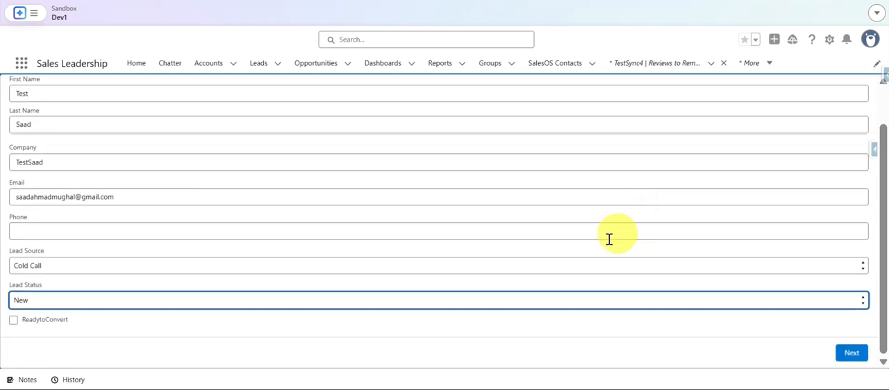
{"action": "scroll", "coordinate": [588, 241], "scroll_direction": "up", "scroll_amount": 1}
{"action": "scroll", "coordinate": [588, 242], "scroll_direction": "up", "scroll_amount": 1}
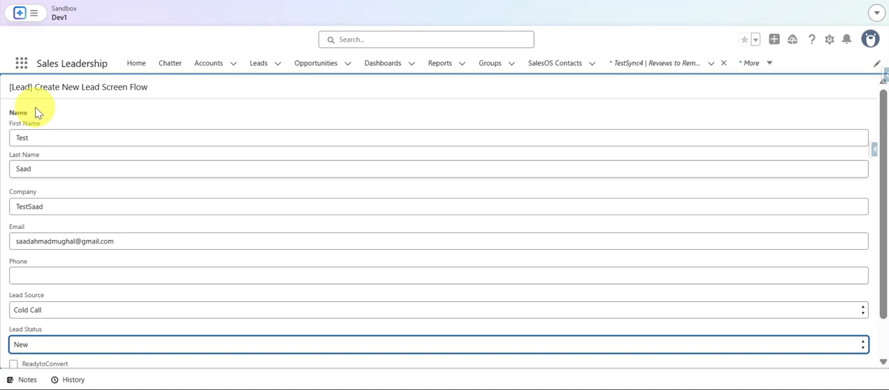
{"action": "left_click_drag", "start_coordinate": [10, 78], "coordinate": [218, 102]}
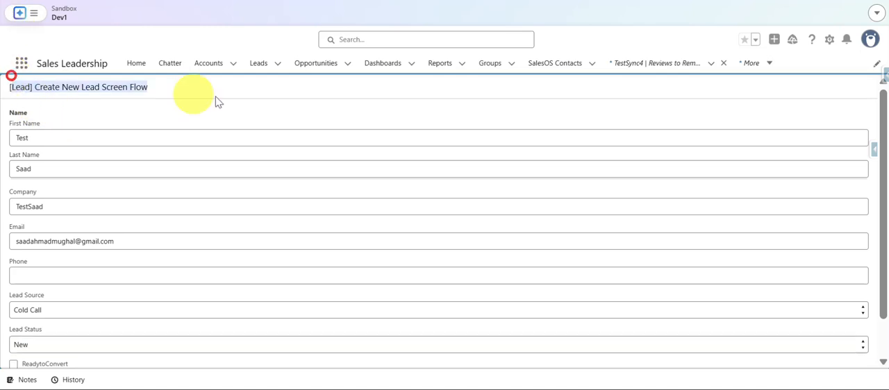
{"action": "scroll", "coordinate": [625, 240], "scroll_direction": "down", "scroll_amount": 2}
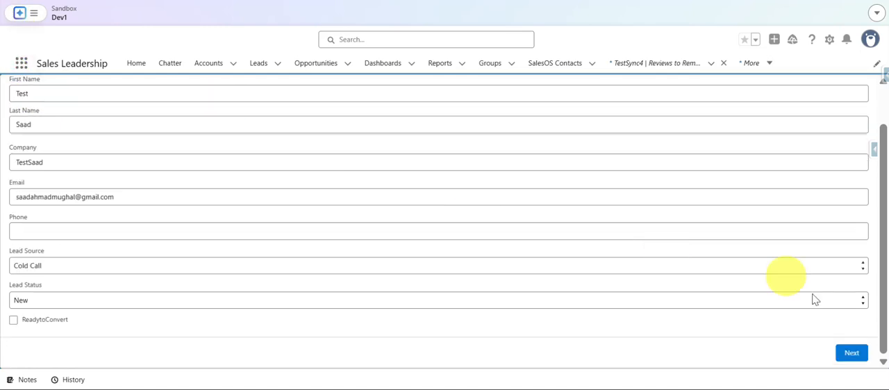
{"action": "left_click", "coordinate": [850, 354]}
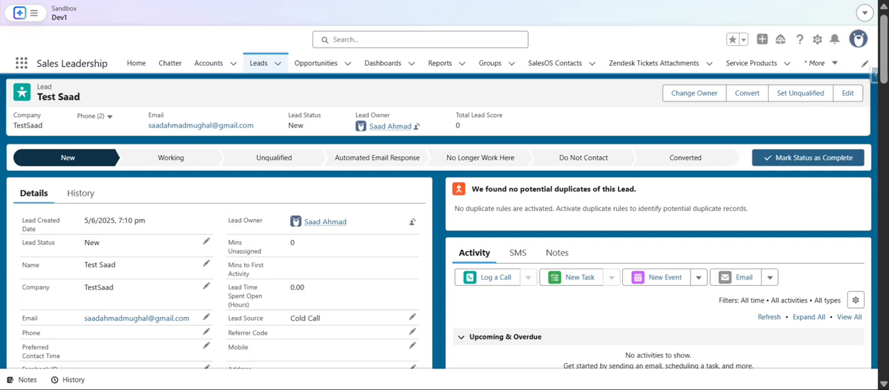
Switch to Slack, review the new lead message in the salesforce_testing channel, and return to the lead record in Salesforce.
{"action": "key", "text": "alt+Tab"}
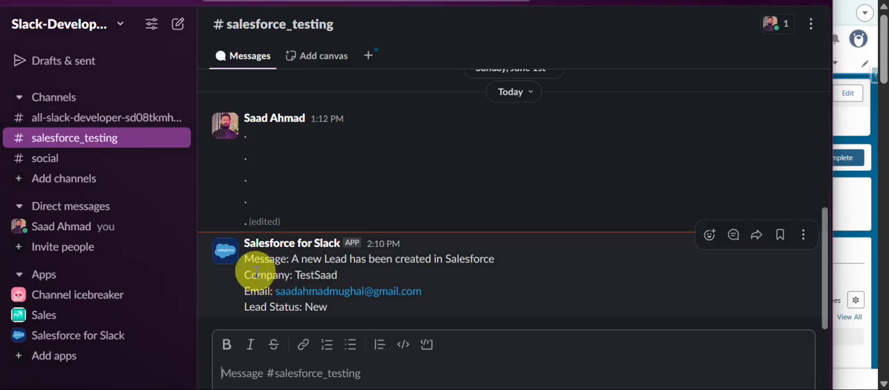
{"action": "left_click_drag", "start_coordinate": [243, 263], "coordinate": [368, 303]}
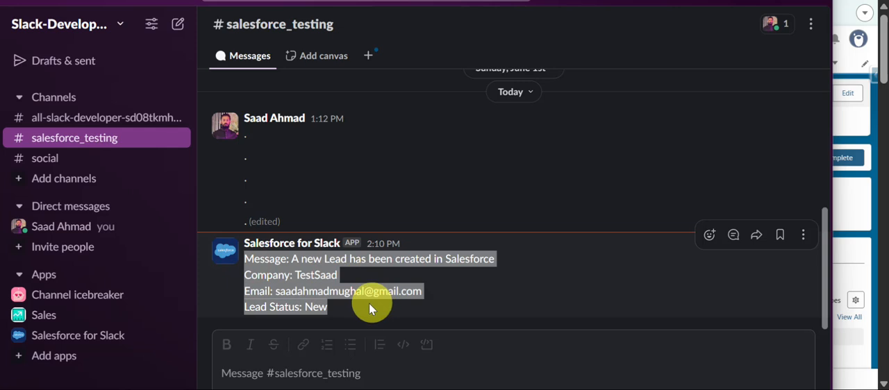
{"action": "left_click", "coordinate": [241, 247]}
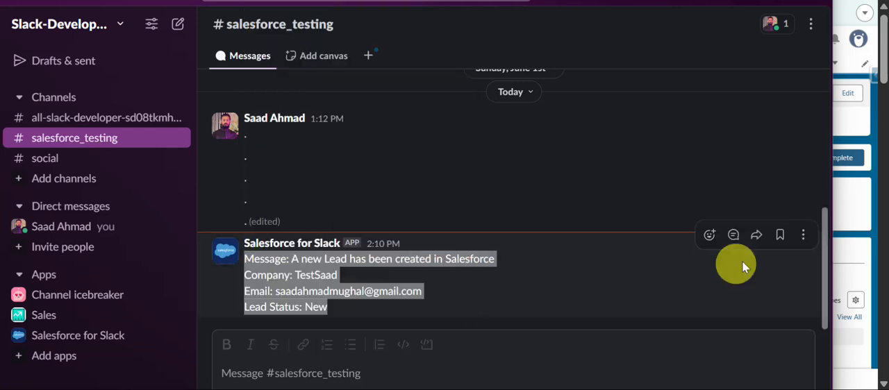
{"action": "left_click", "coordinate": [867, 222]}
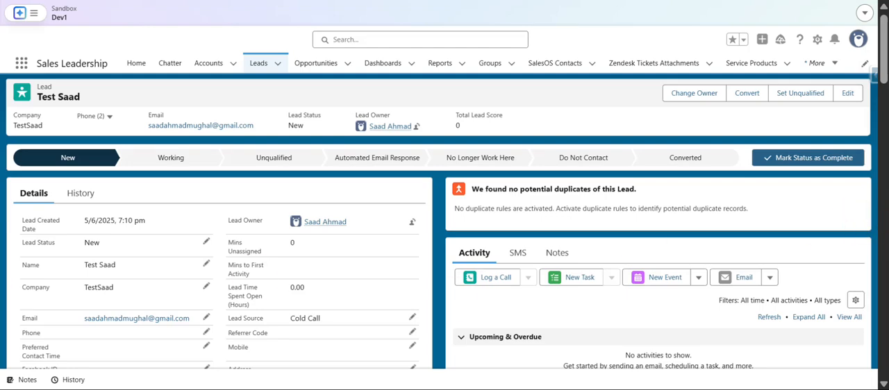